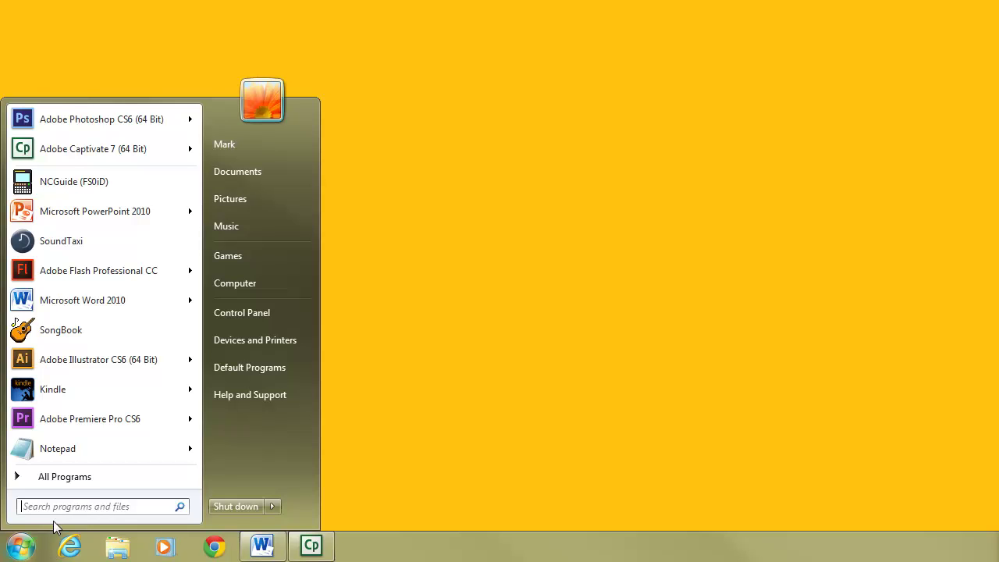
Expand All Programs > FANUC NCGuide > FS0i-D to reveal the NCGuide (FS0iD) launcher.
click(59, 477)
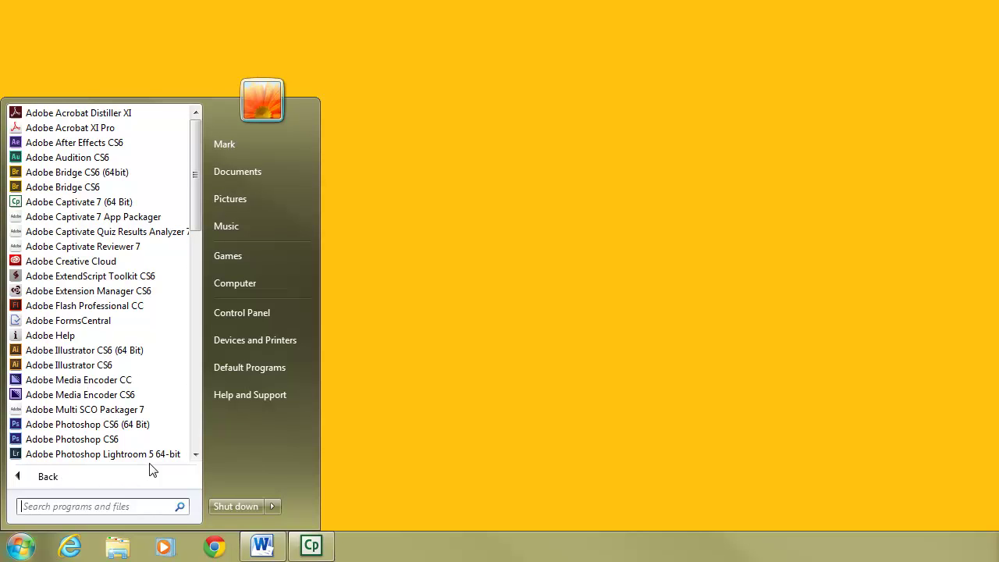
scroll(154, 416, down, 8)
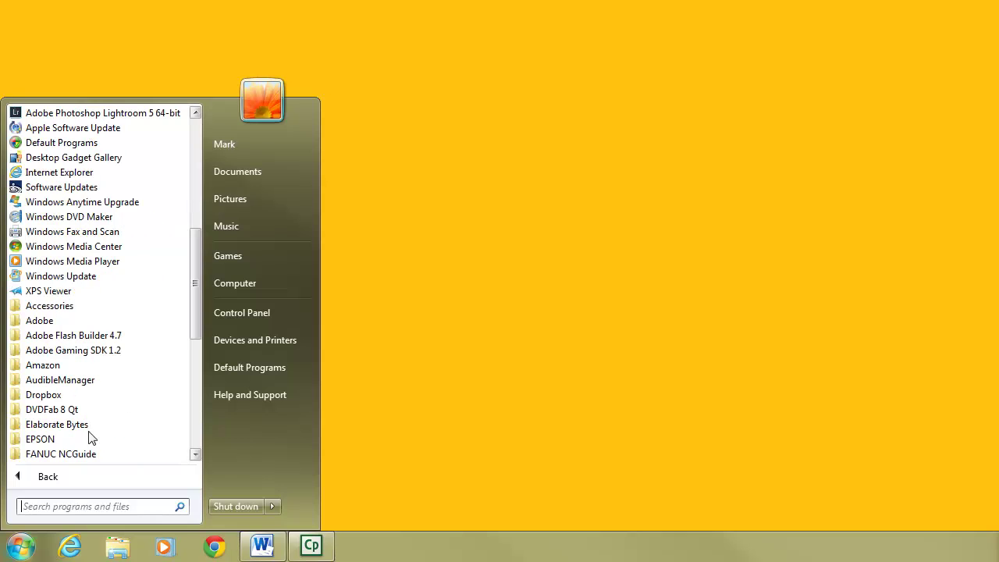
click(80, 458)
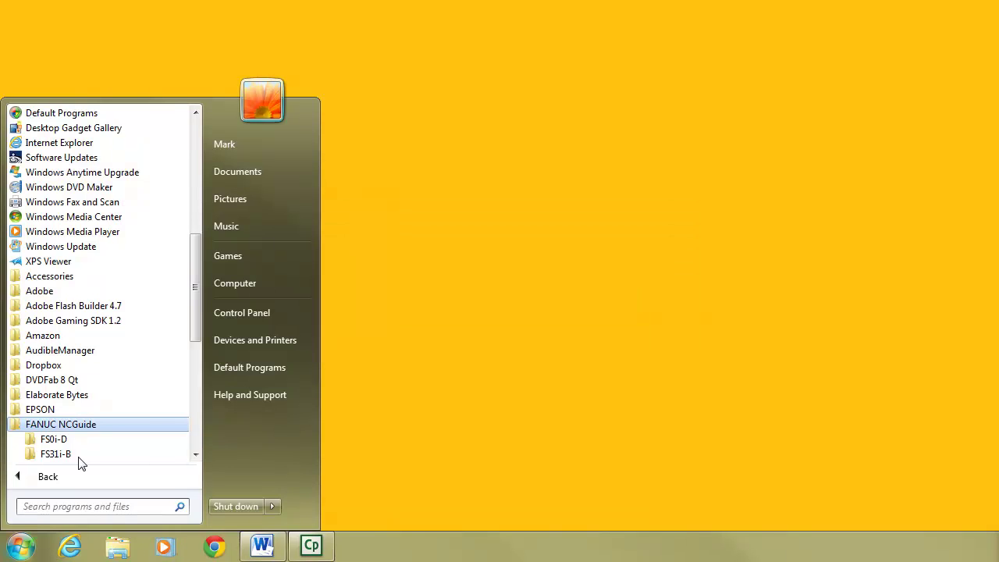
click(58, 441)
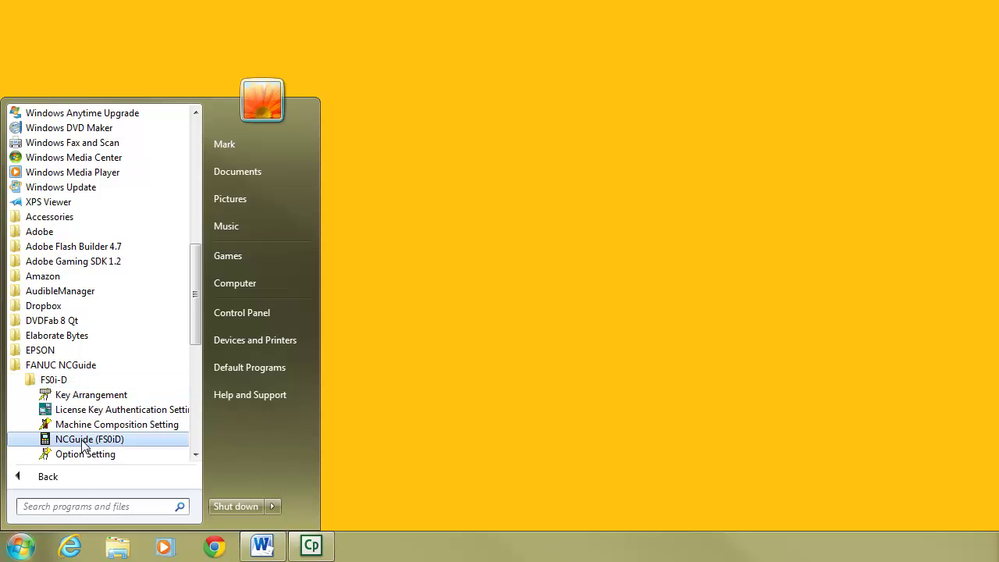
Launch NCGuide (FS0iD) and confirm the Lathe machine composition.
click(82, 441)
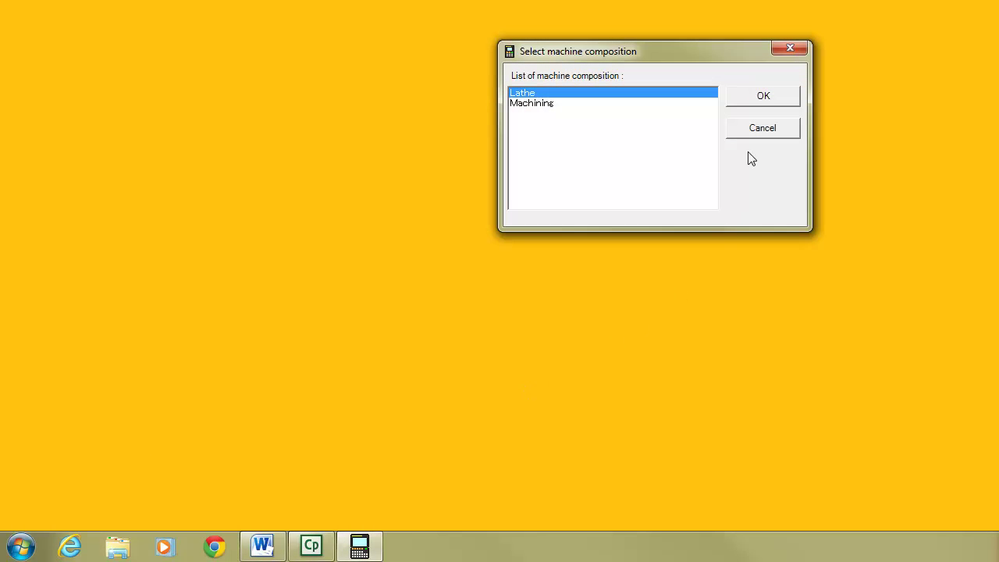
click(754, 100)
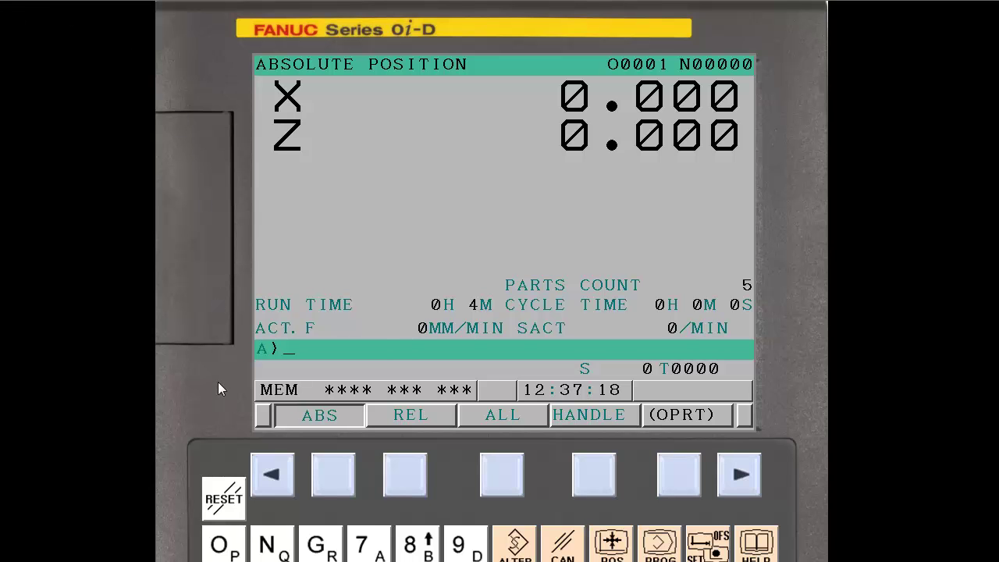
Bring up the simulator window's context menu of display and MDI settings.
right_click(219, 383)
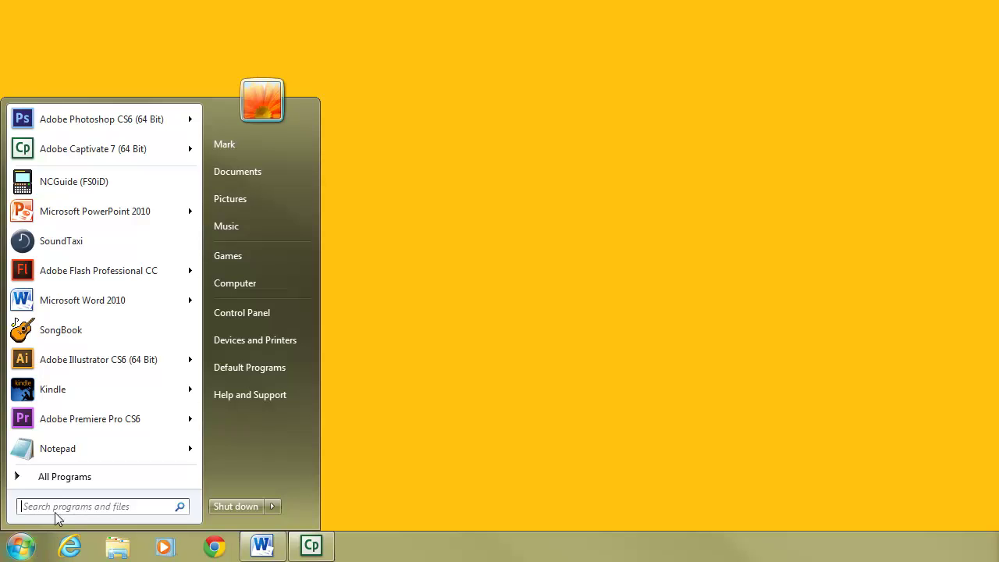
Copy the NCGuide (FS0iD) shortcut from the Start menu's FS0i-D folder, ready to paste on the desktop.
click(62, 476)
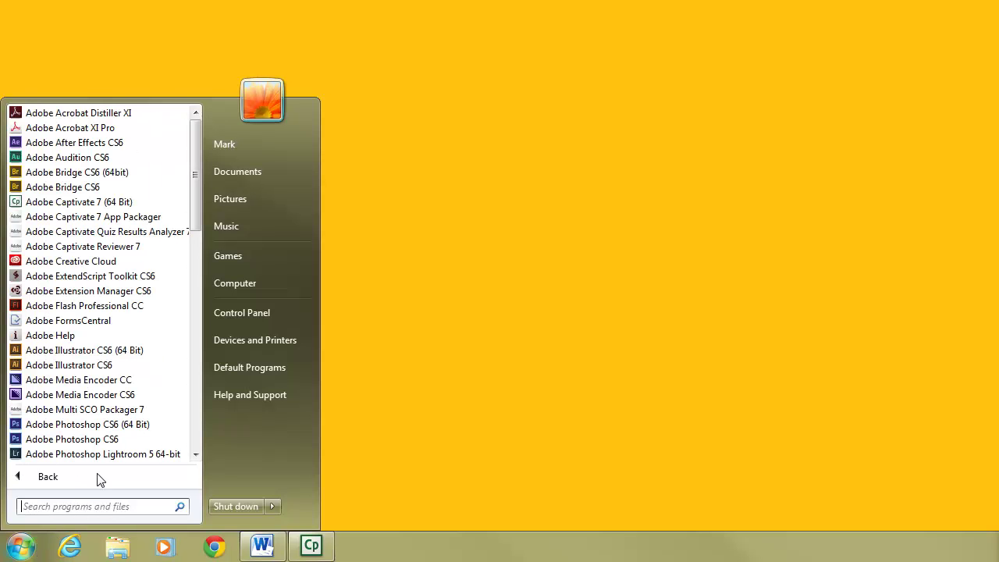
click(196, 414)
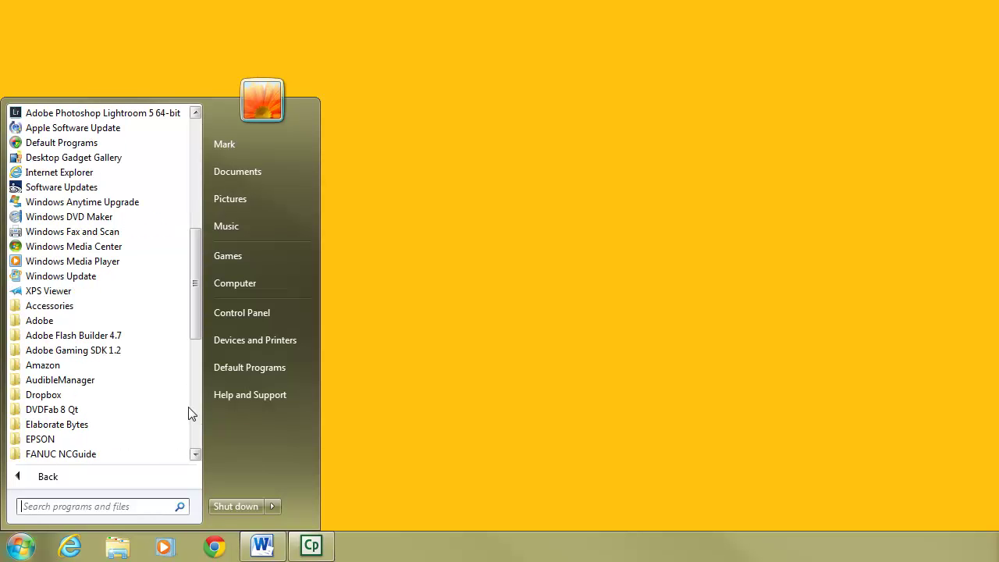
click(78, 456)
click(58, 442)
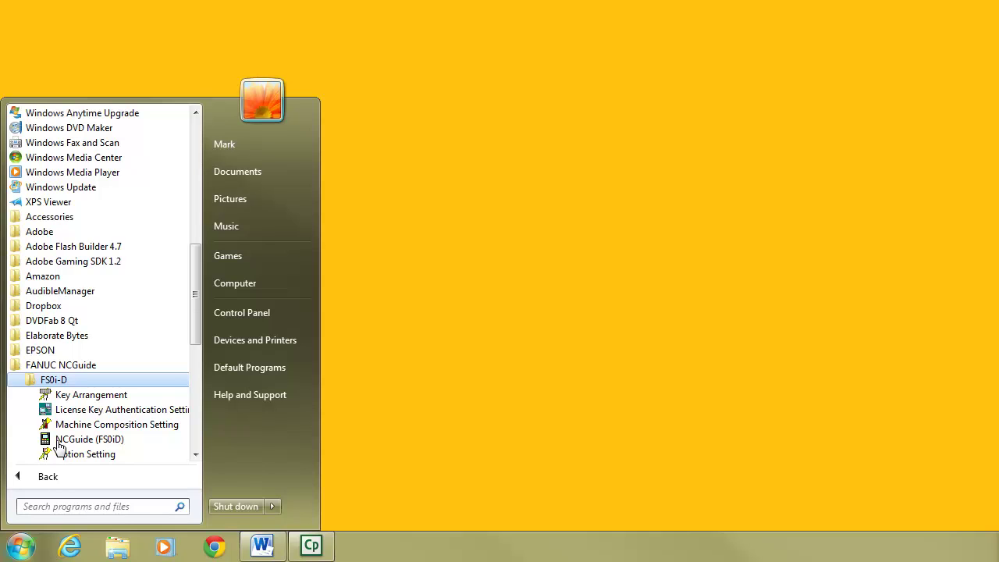
right_click(85, 446)
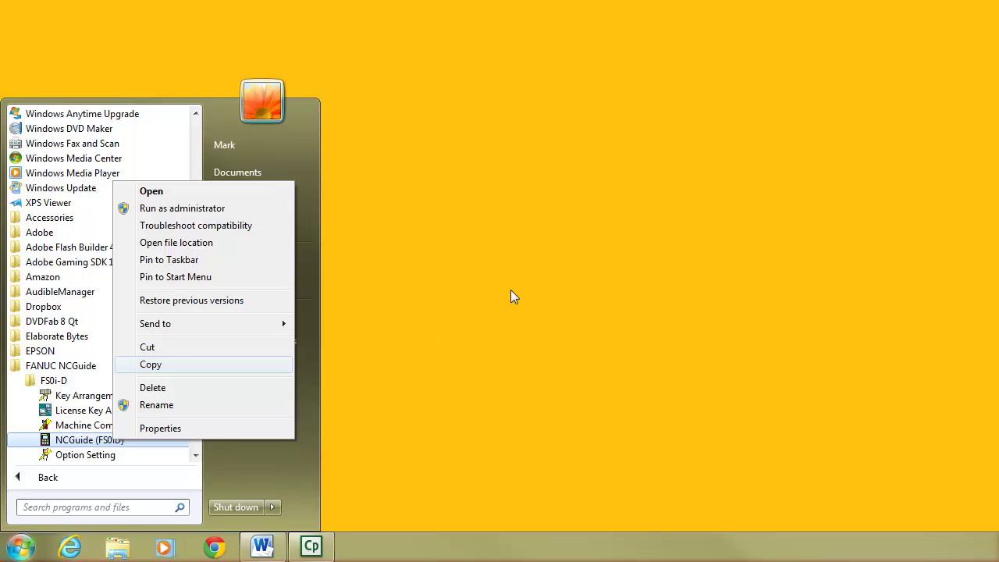
right_click(526, 250)
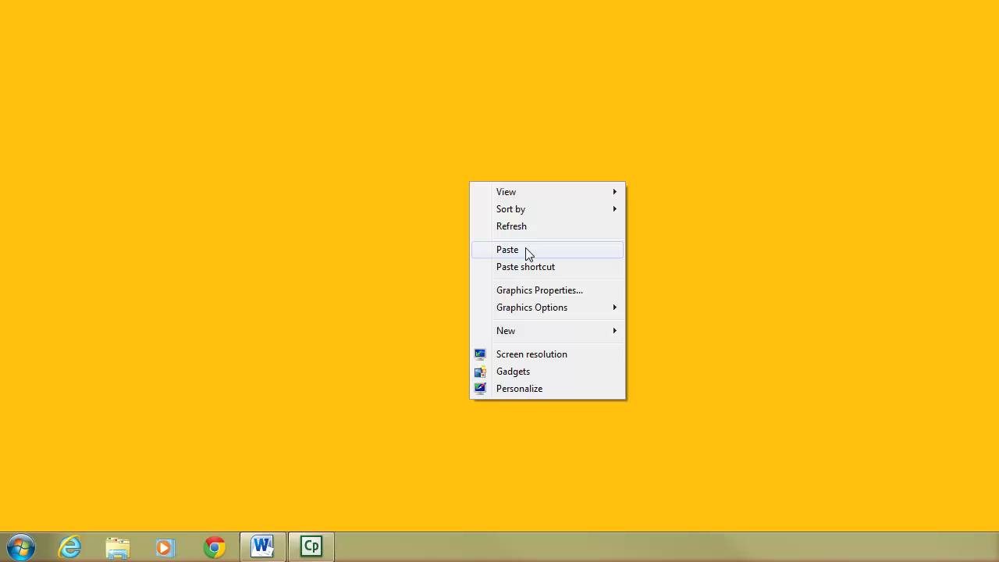
Paste the NCGuide (FS0iD) shortcut onto the desktop.
click(508, 250)
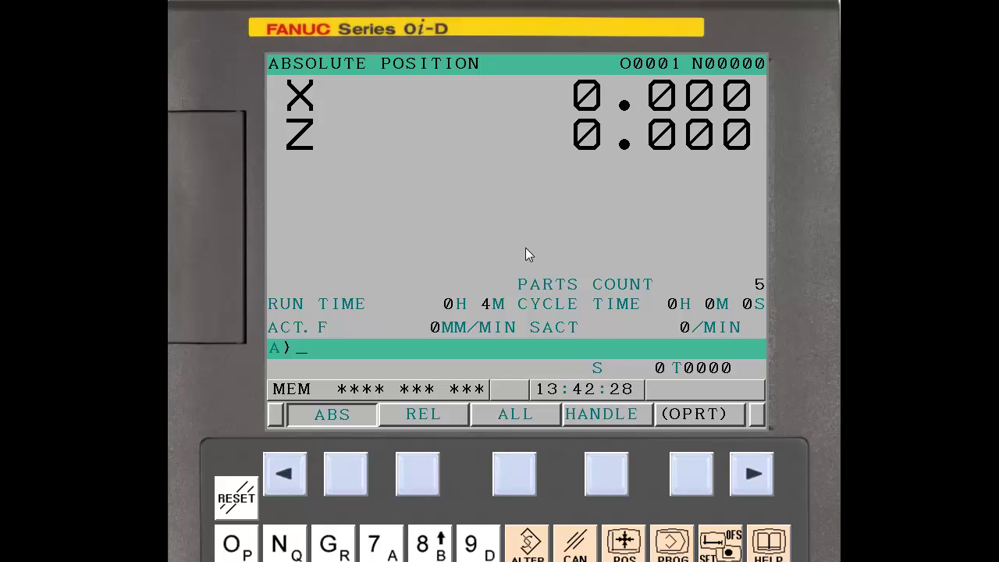
Change the CNC display size to 10.4 inch and acknowledge the restart-required notice.
right_click(418, 268)
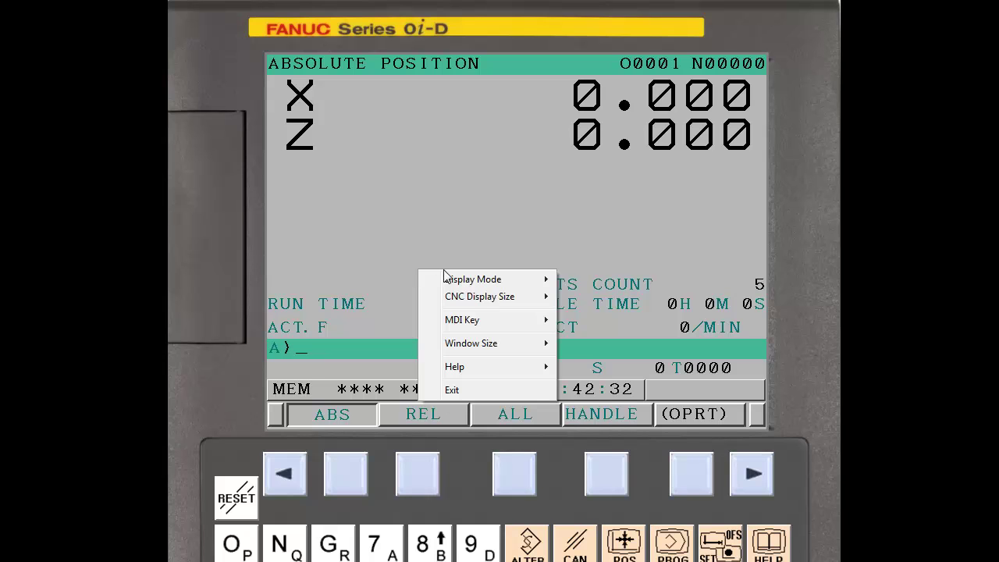
mouse_move(479, 296)
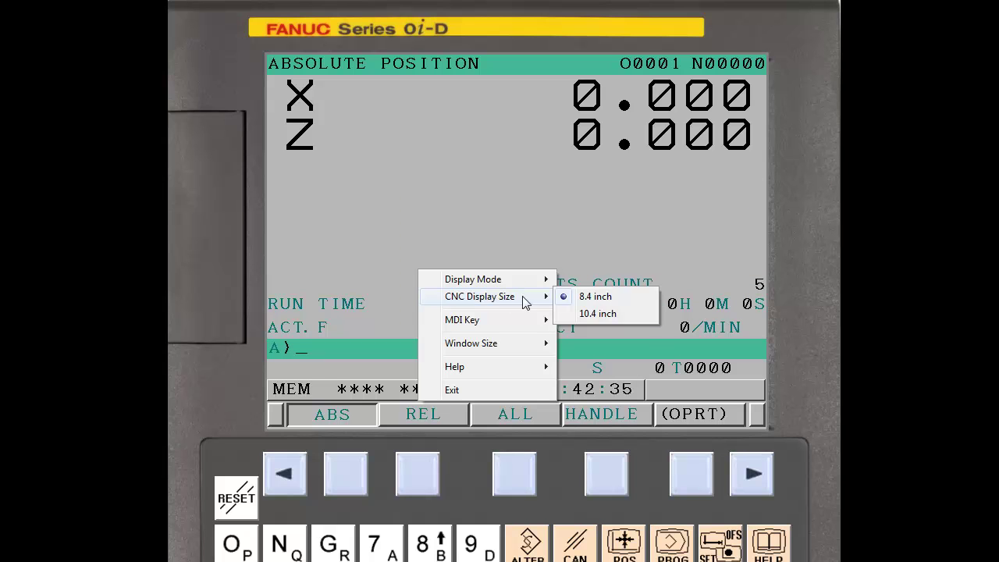
click(594, 315)
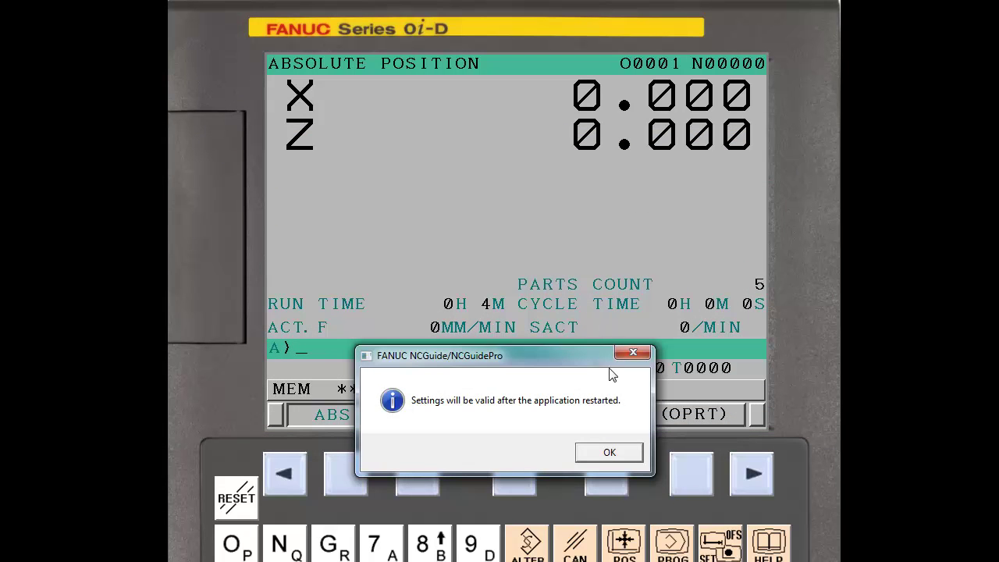
click(612, 452)
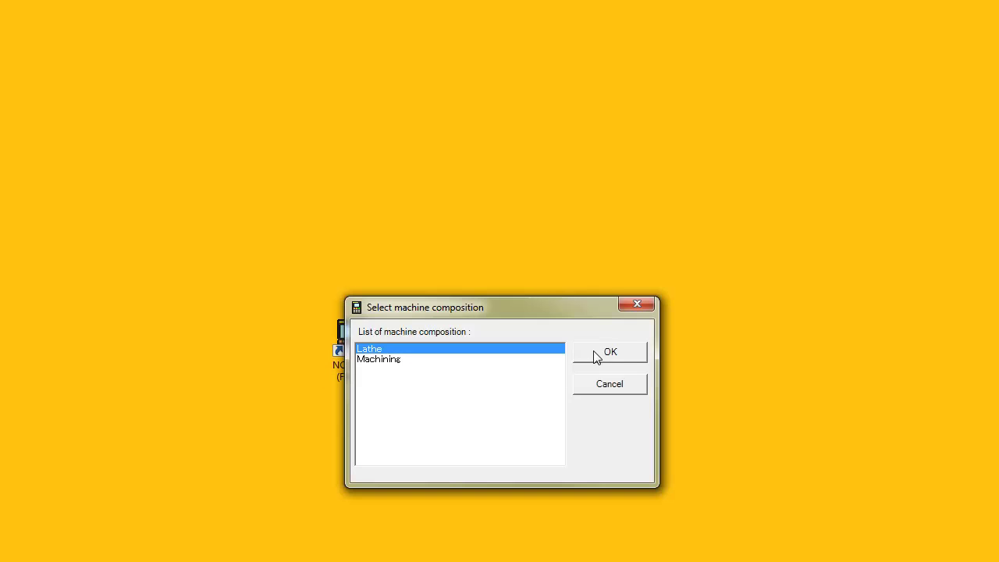
Confirm Lathe as the machine composition to start the Series 31i-MODEL B simulator.
click(598, 357)
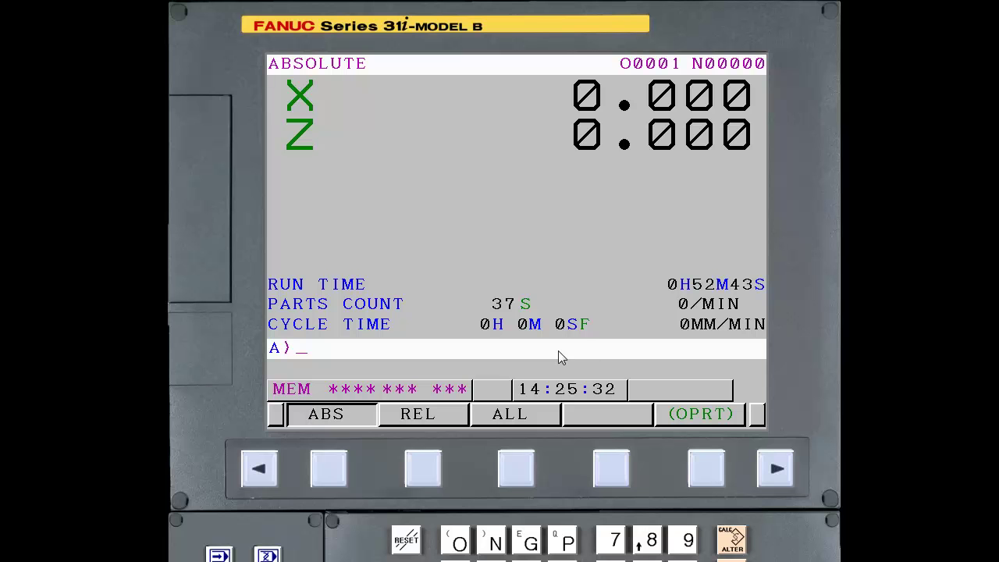
Set the CNC display size to 10.4 inch from the simulator's context menu.
right_click(505, 371)
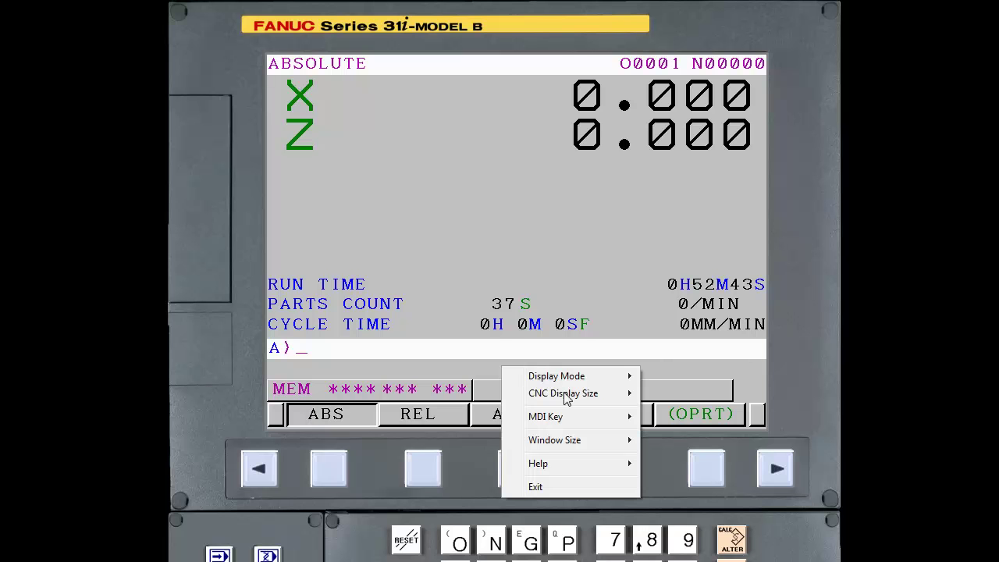
mouse_move(562, 394)
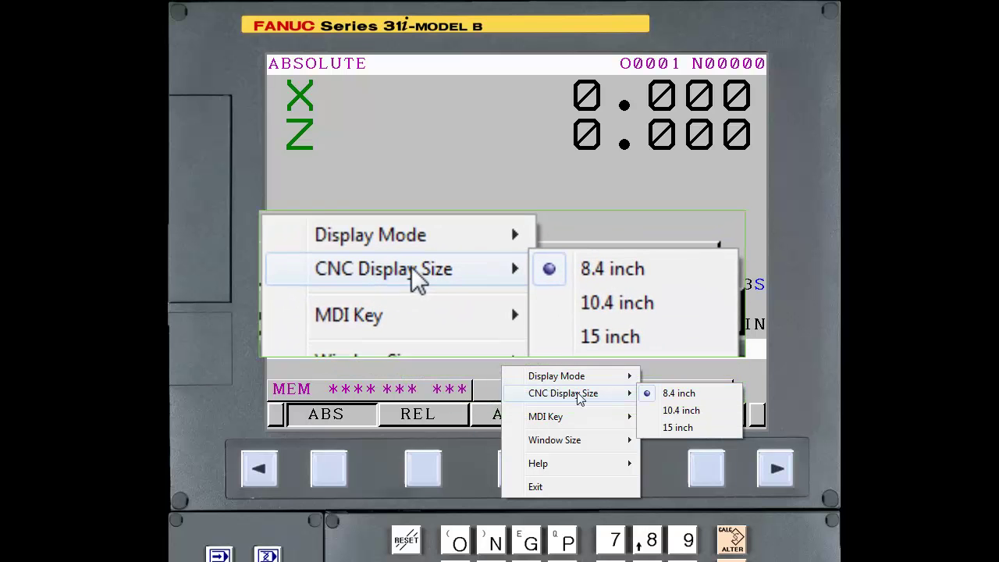
click(681, 410)
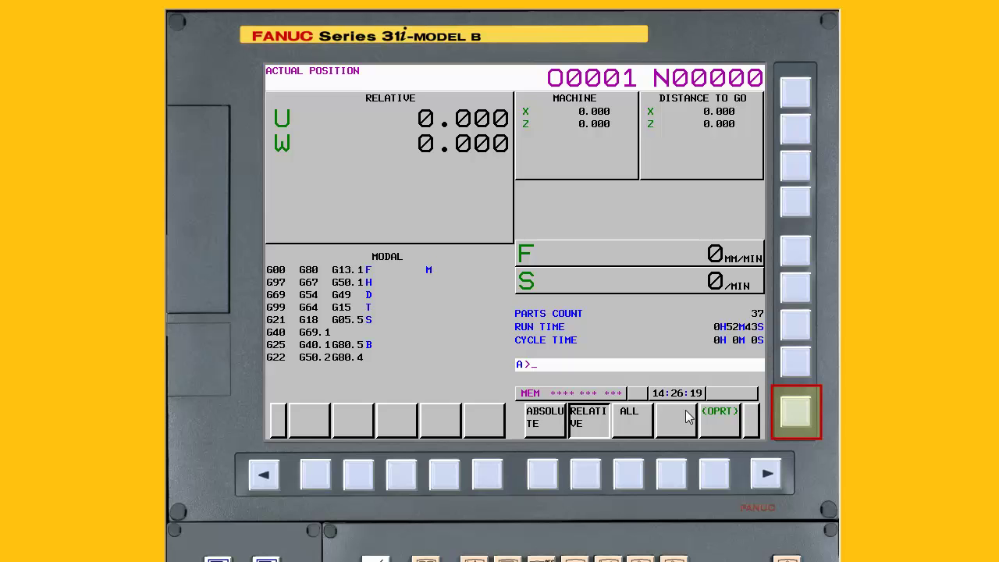
Open and then close the vertical soft-key column with the bottom vertical soft key.
click(796, 416)
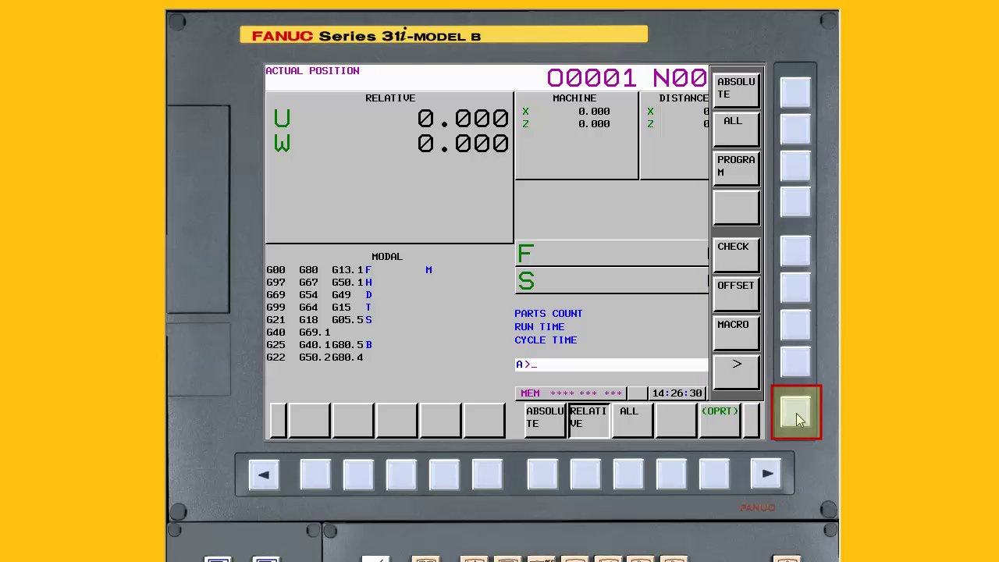
click(797, 416)
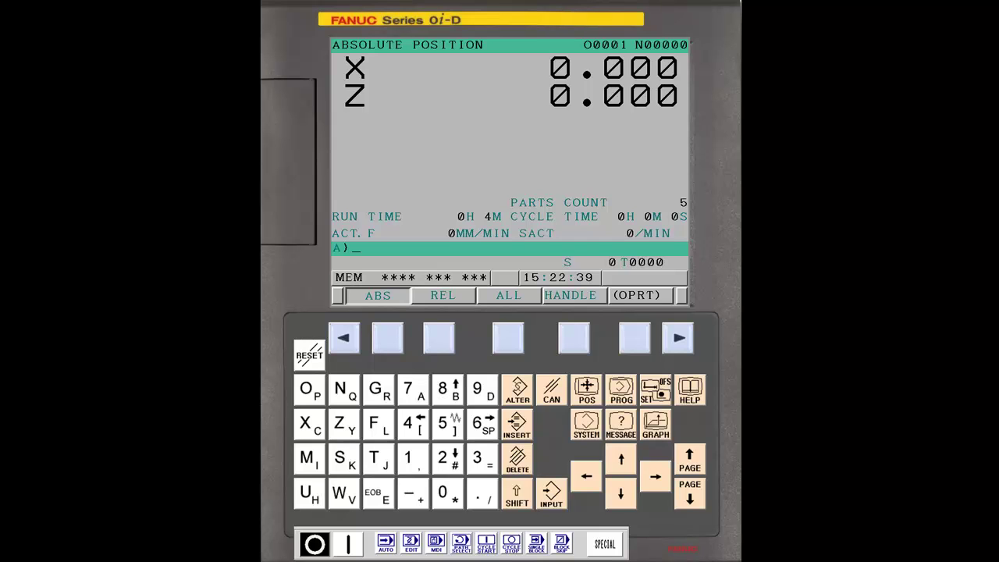
Bring up the simulator's settings menu to view the MDI Key layout options.
right_click(393, 164)
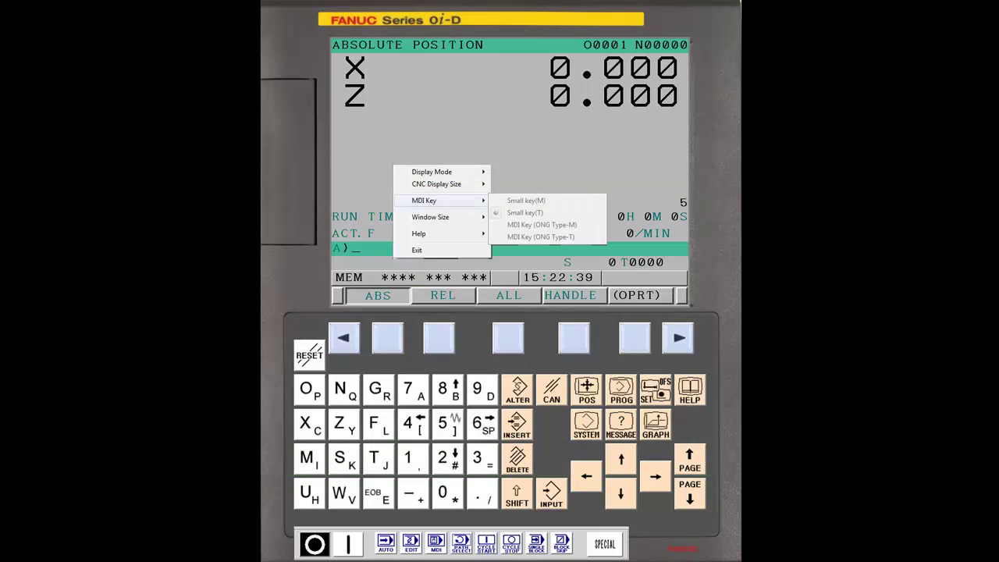
key(Escape)
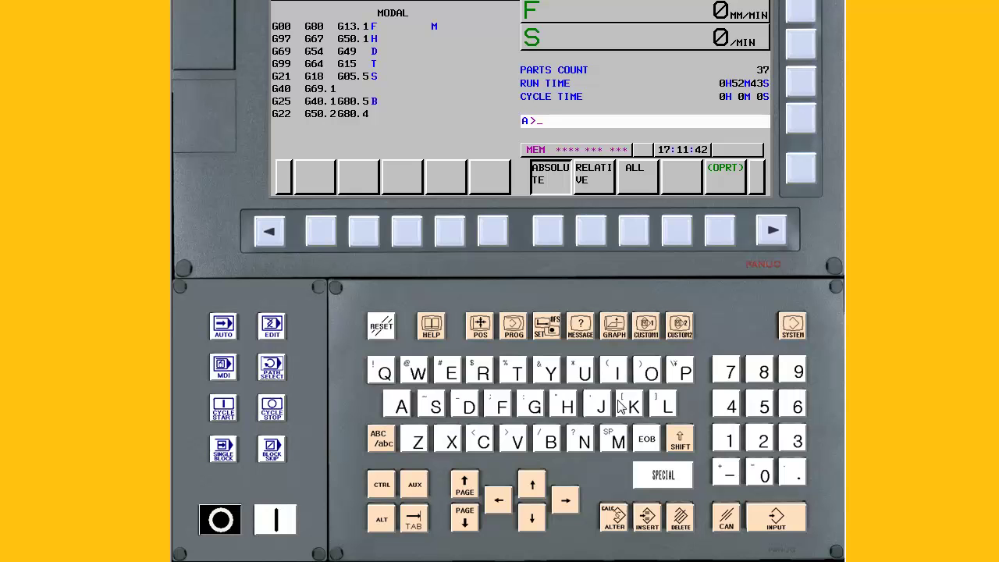
Change the MDI keyboard from QWERTY to ONG M Key, then to the compact ONG T Key.
right_click(477, 300)
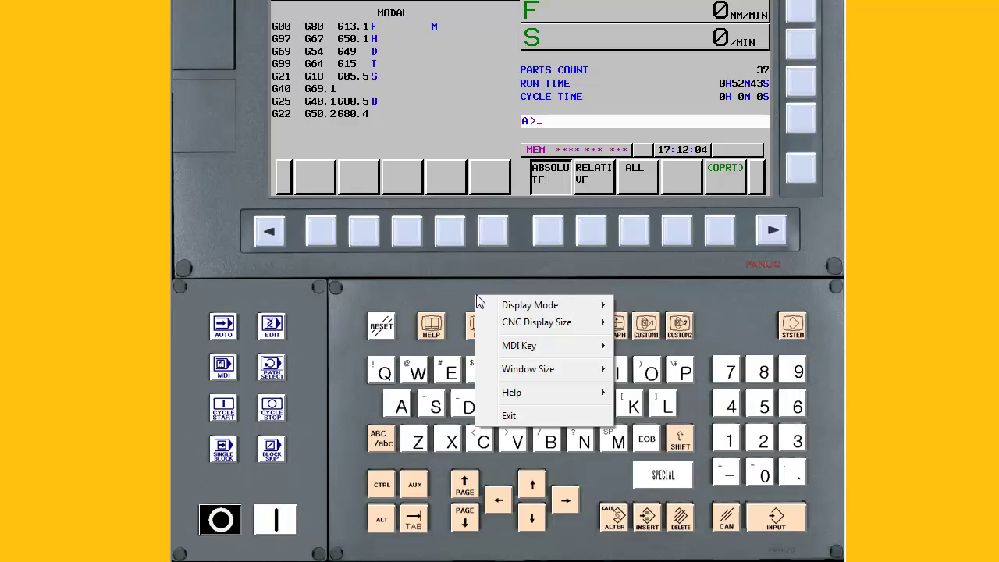
mouse_move(531, 345)
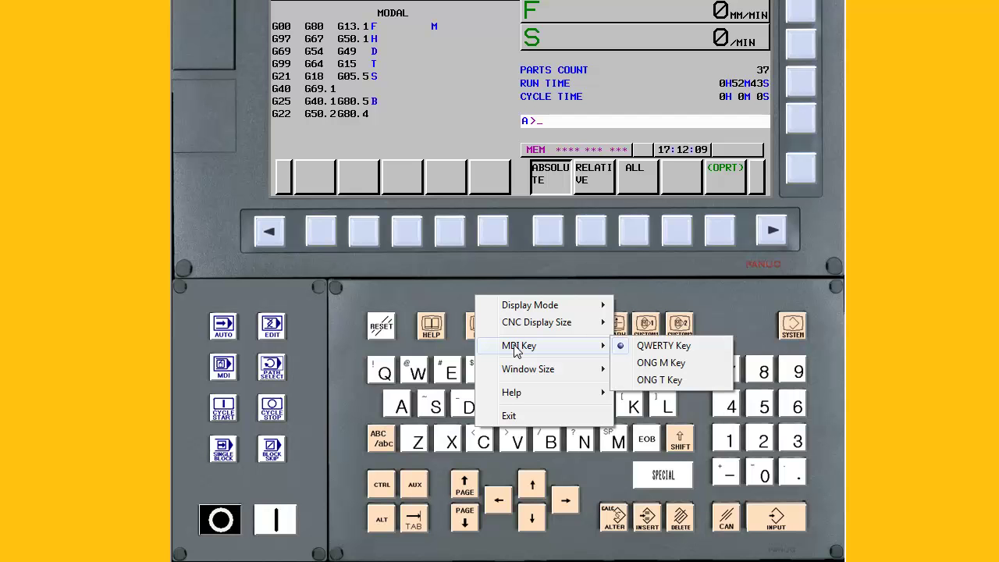
click(669, 364)
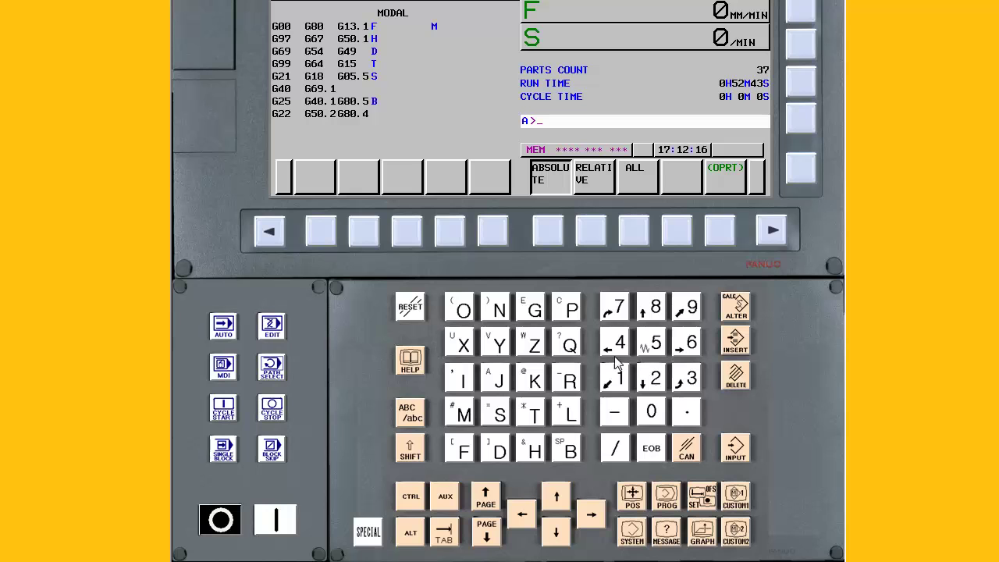
right_click(544, 283)
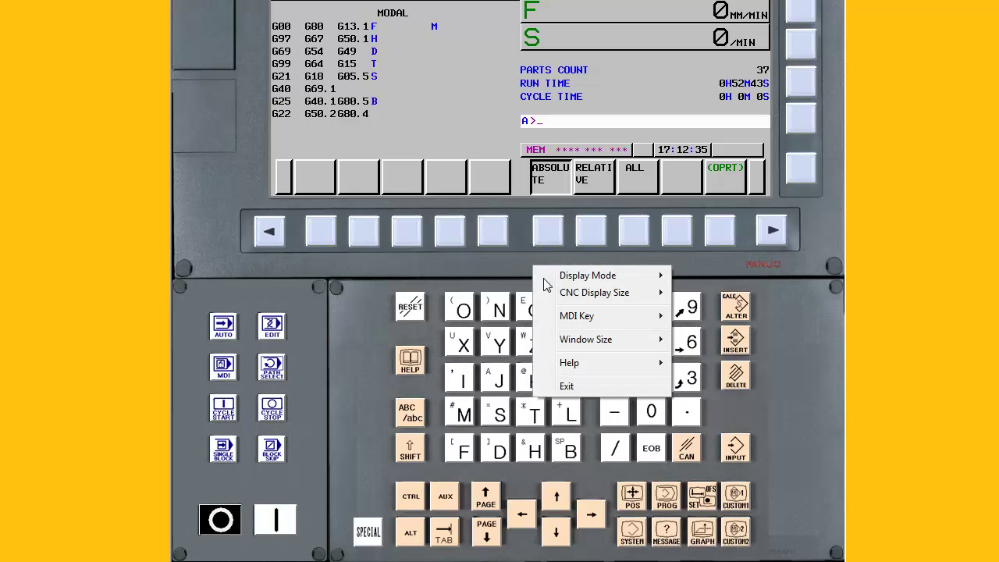
click(586, 316)
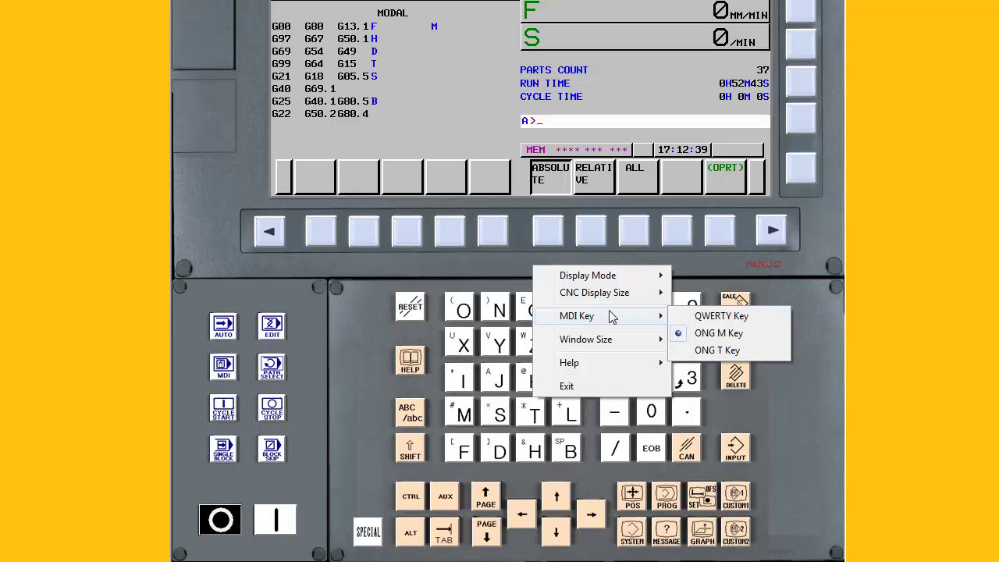
click(736, 356)
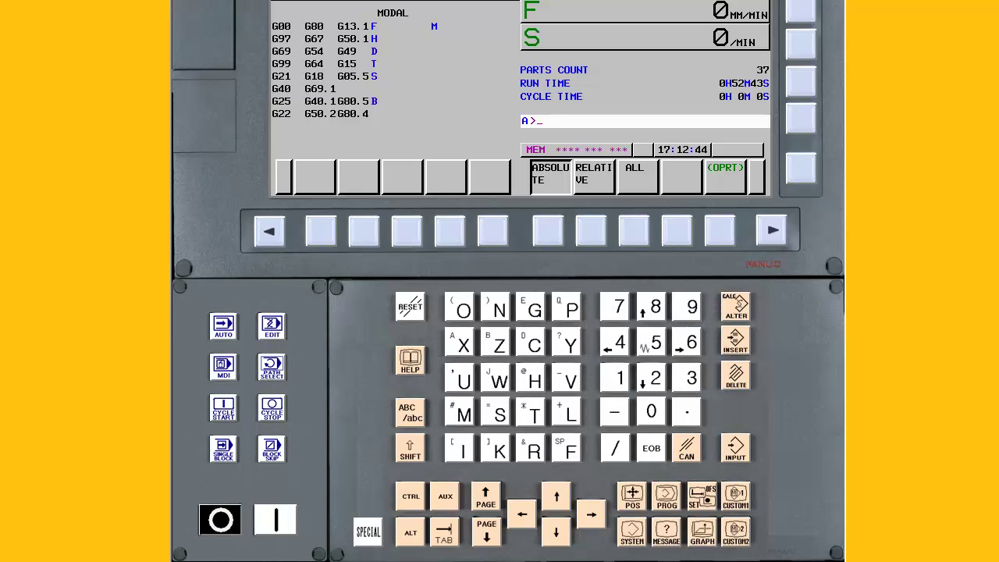